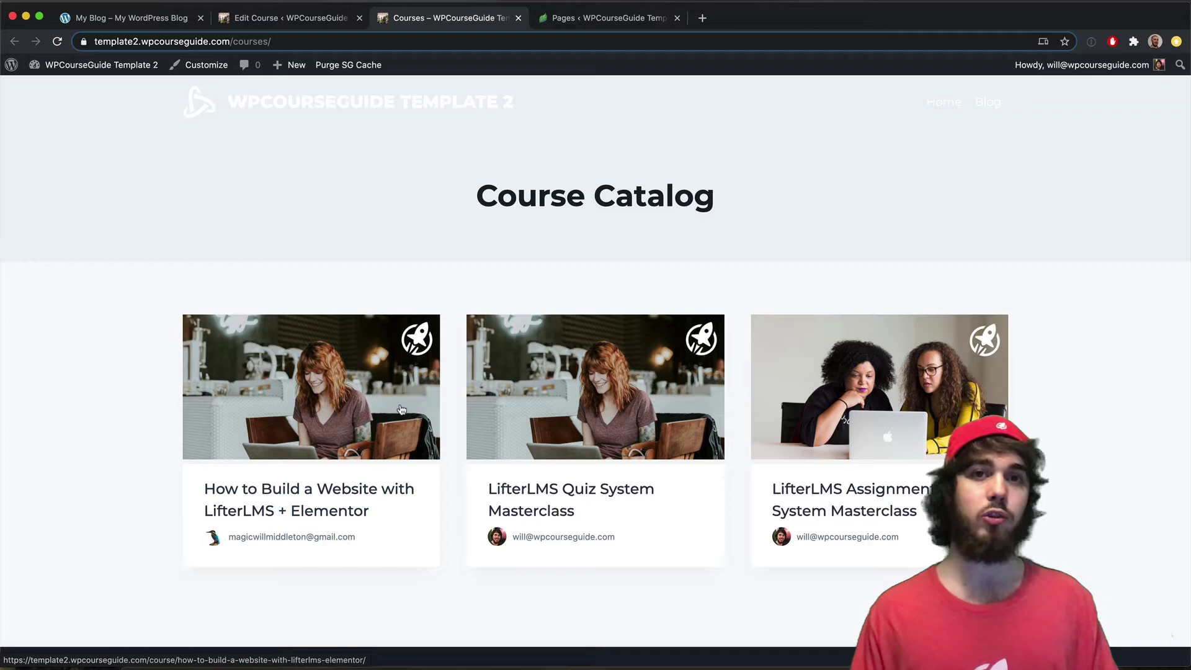
- Add a new WordPress page titled 'New Course Catalog' and publish it
{"action": "left_click", "coordinate": [577, 19]}
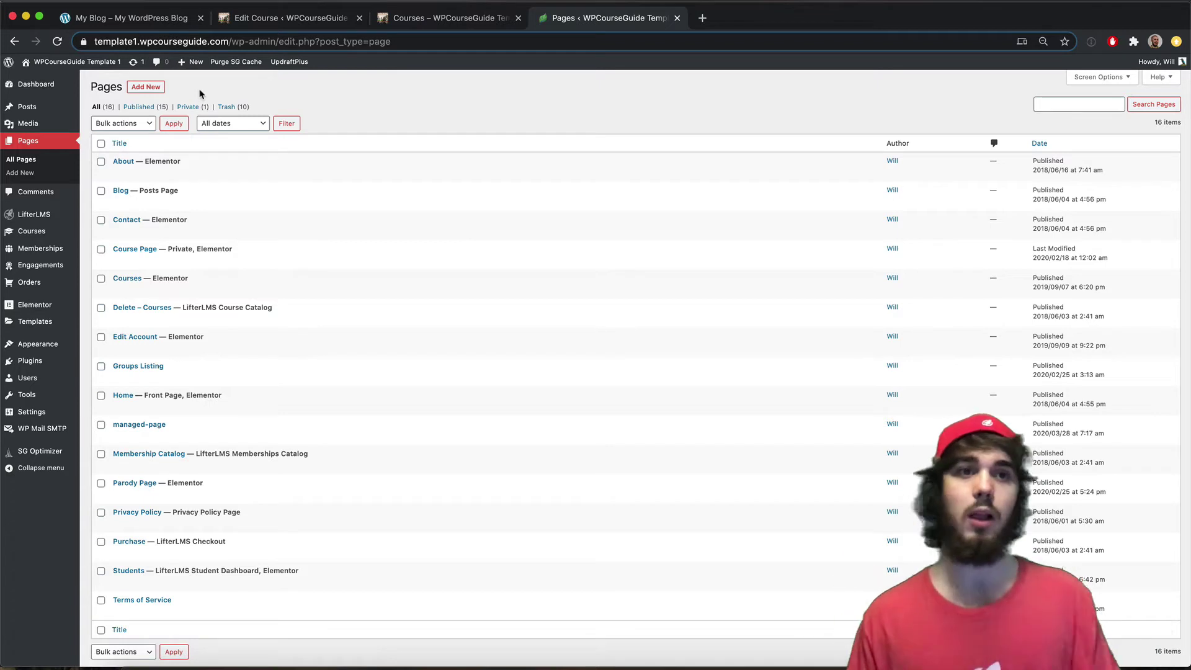
{"action": "left_click", "coordinate": [160, 91]}
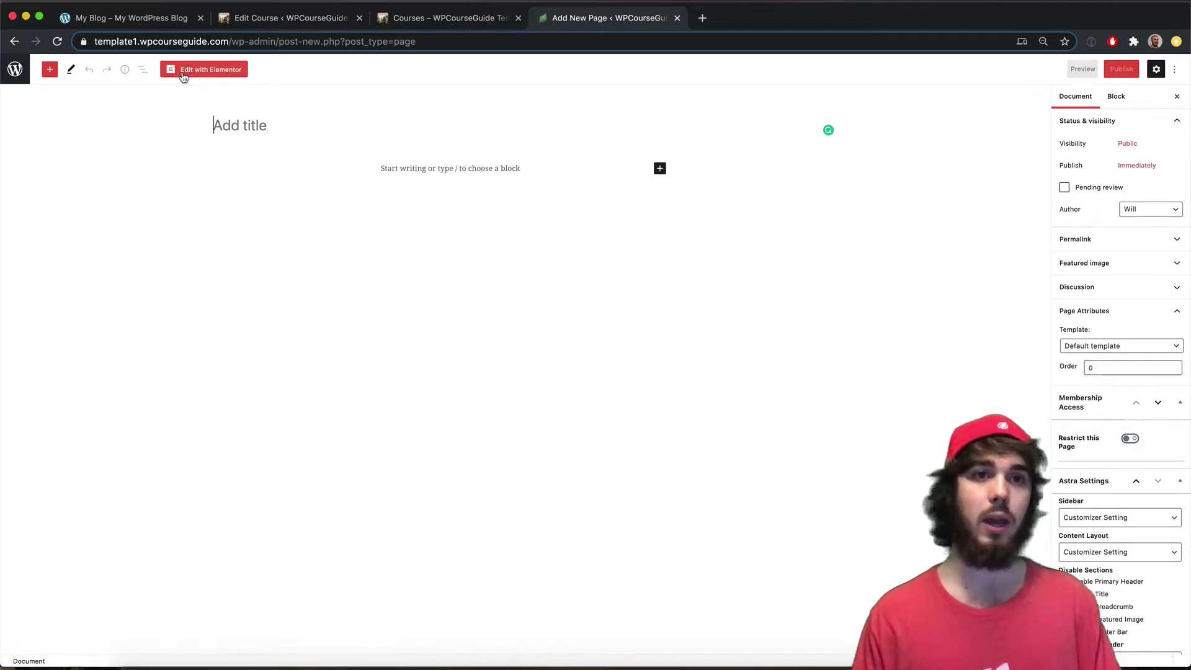
{"action": "type", "text": "New Cours"}
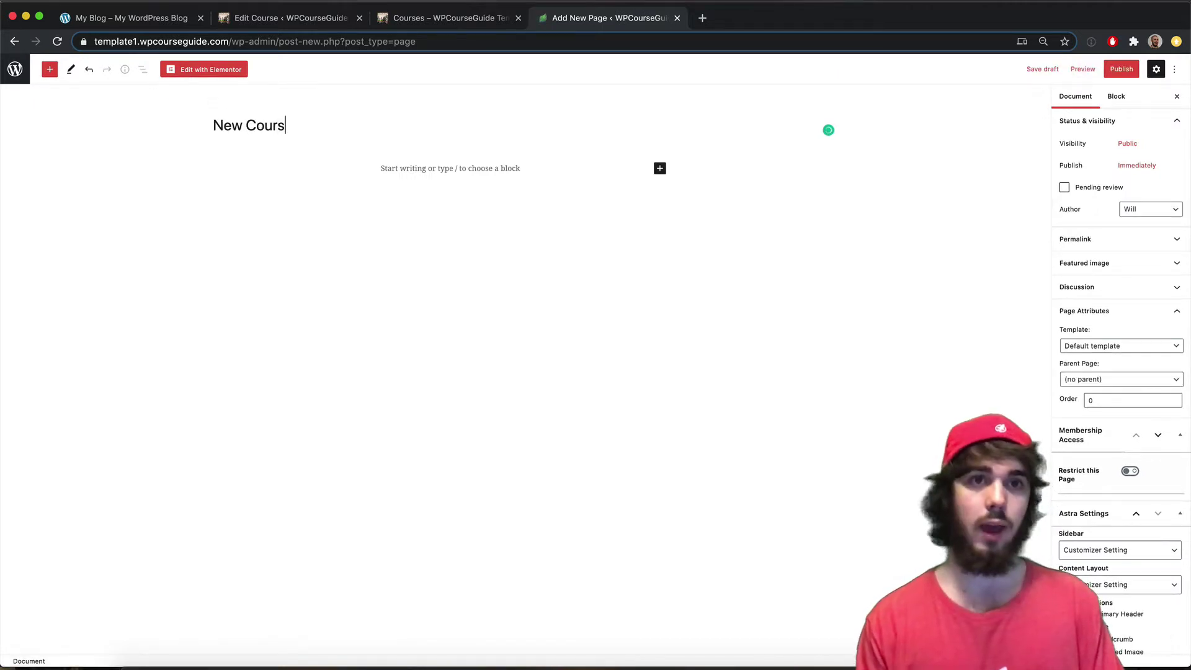
{"action": "type", "text": "e Catalog"}
{"action": "key", "text": "Return"}
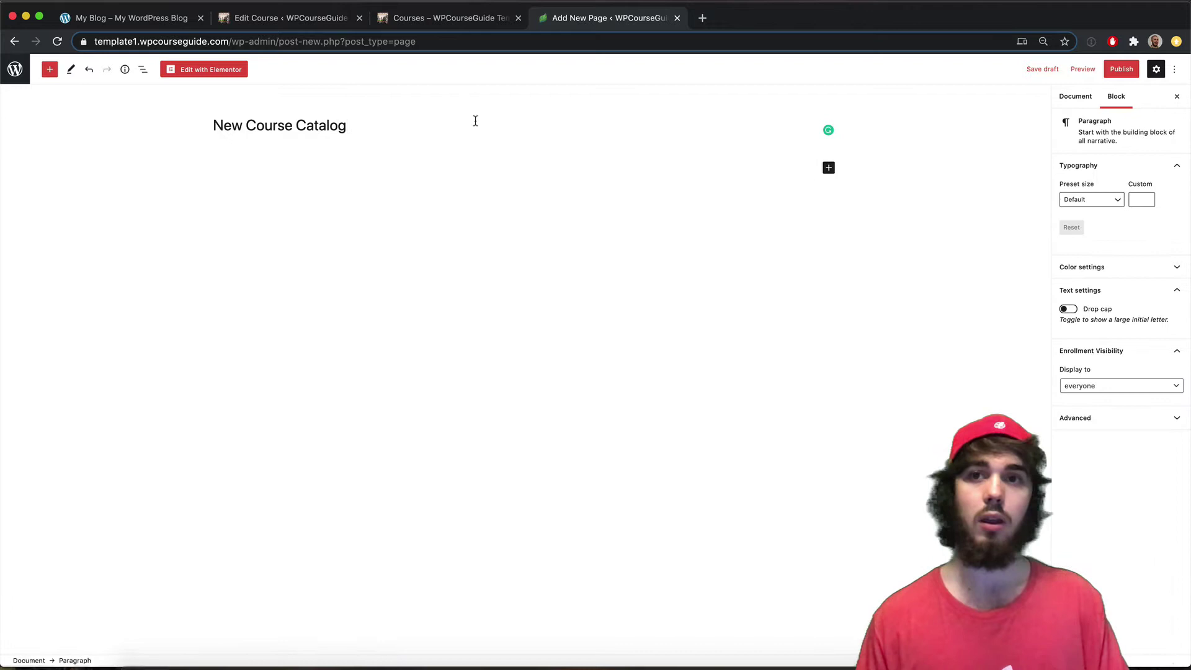
{"action": "left_click", "coordinate": [1117, 69]}
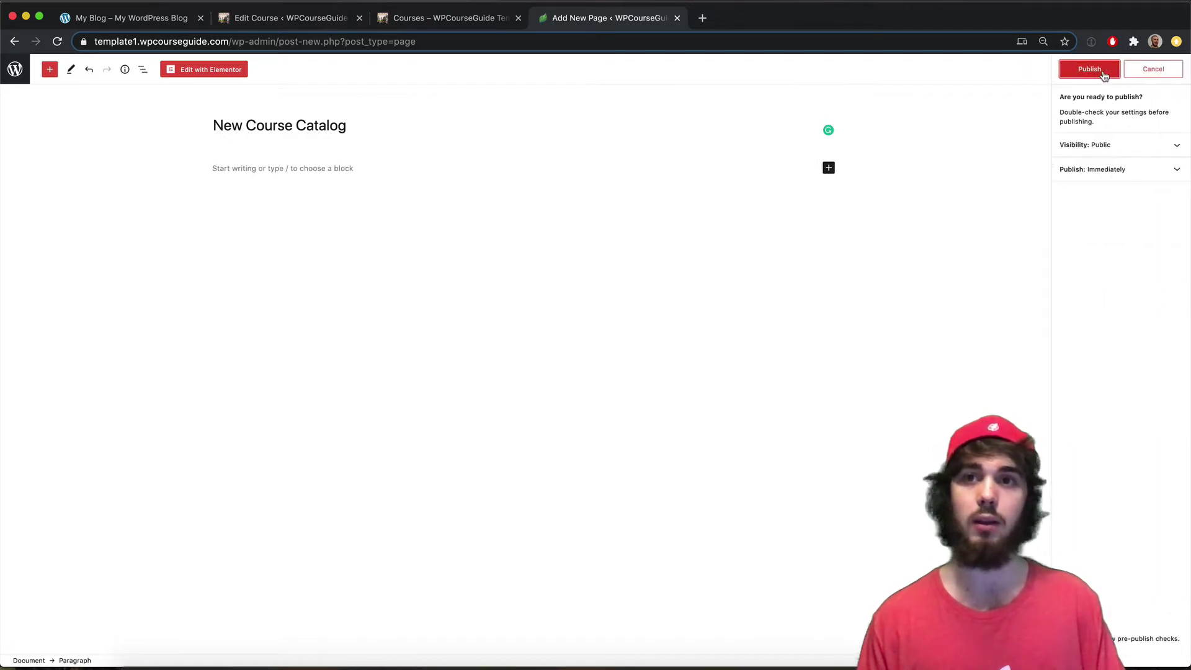
{"action": "left_click", "coordinate": [1092, 69]}
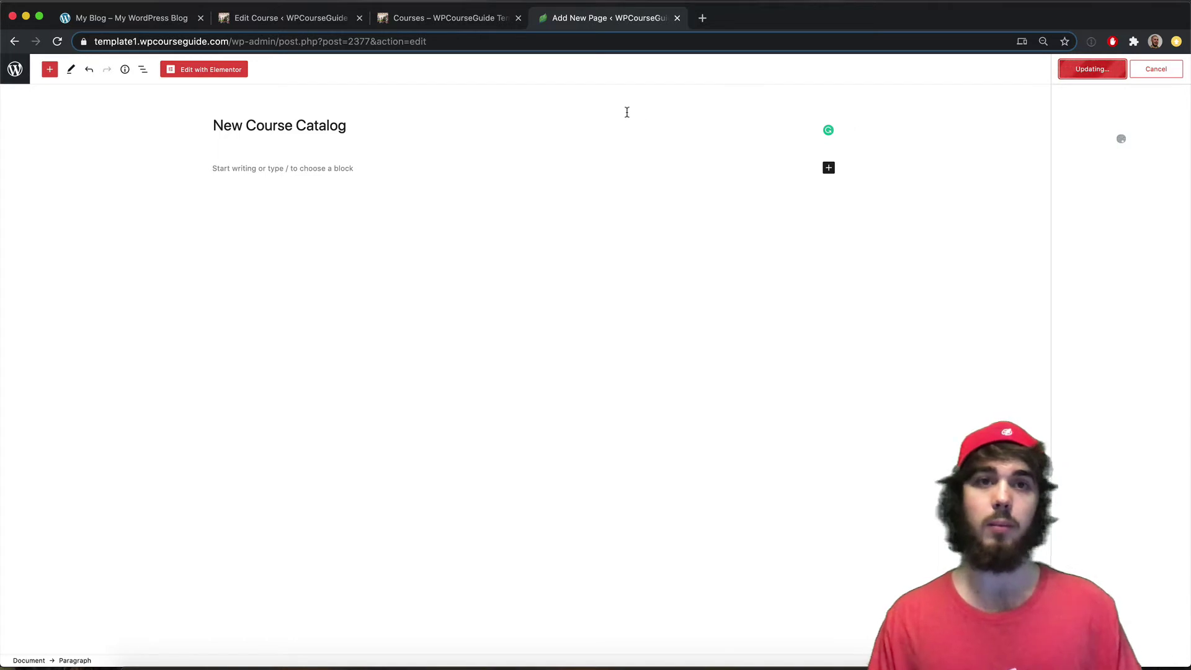
- Open the page in Elementor, search 'course', and drag the Course List widget onto the page
{"action": "left_click", "coordinate": [207, 73]}
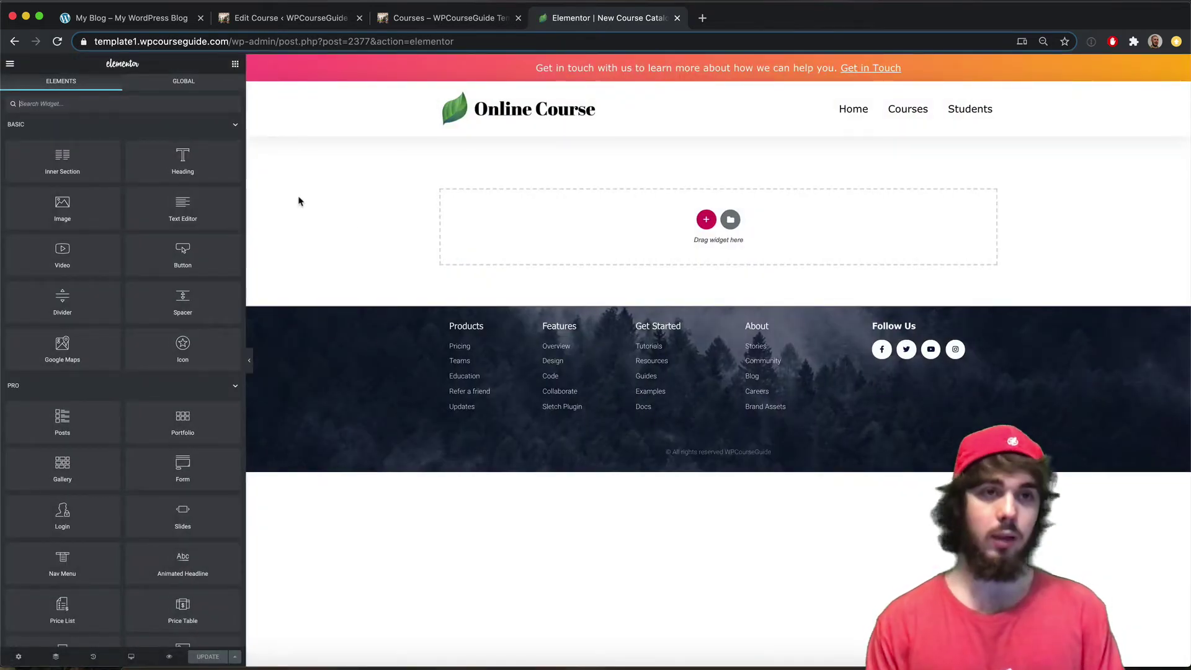
{"action": "type", "text": "course"}
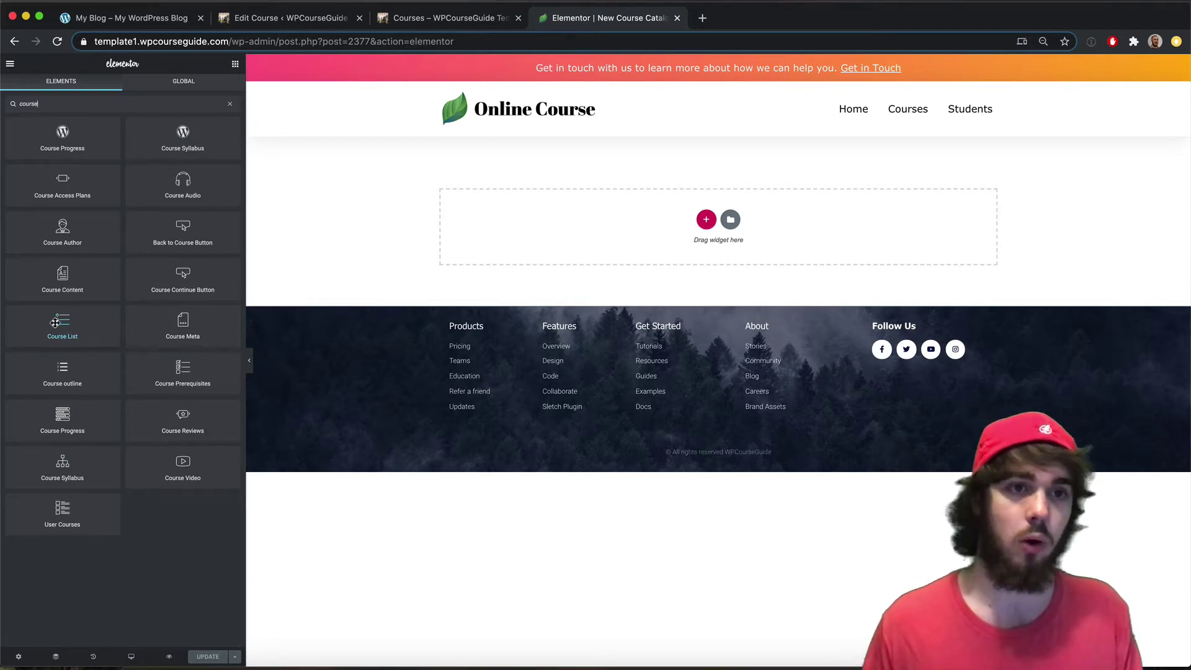
{"action": "left_click_drag", "start_coordinate": [67, 319], "coordinate": [566, 234]}
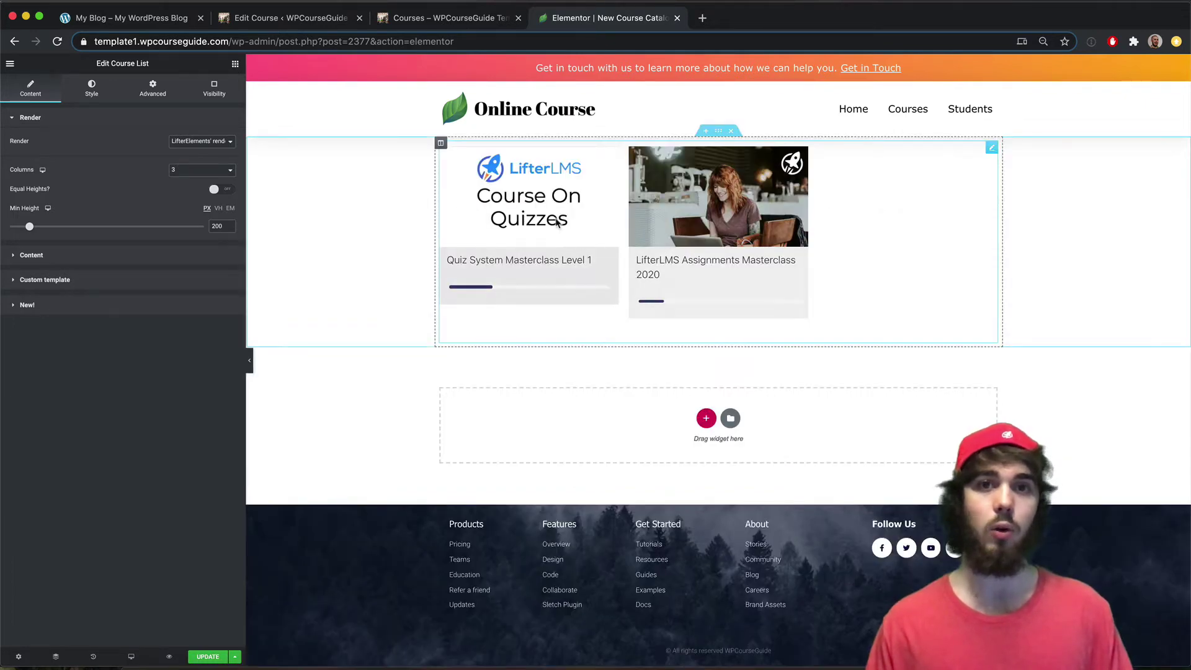
- Return to the new page's editor and expand the Course List's Custom template section
{"action": "left_click", "coordinate": [453, 19]}
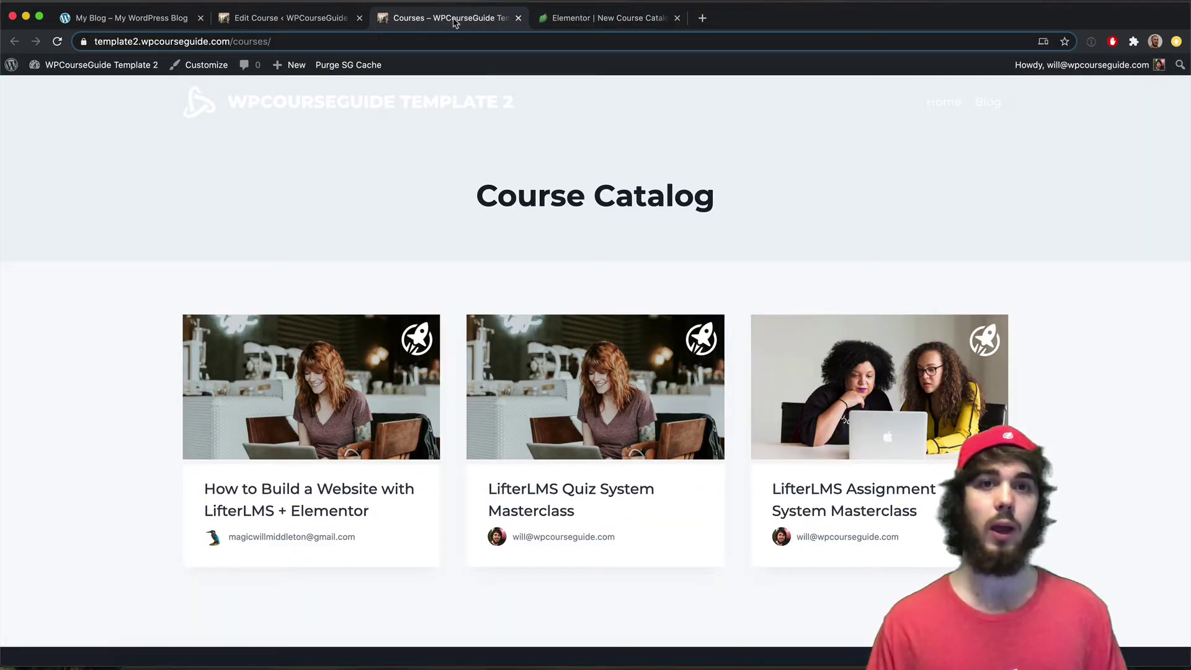
{"action": "left_click", "coordinate": [556, 21]}
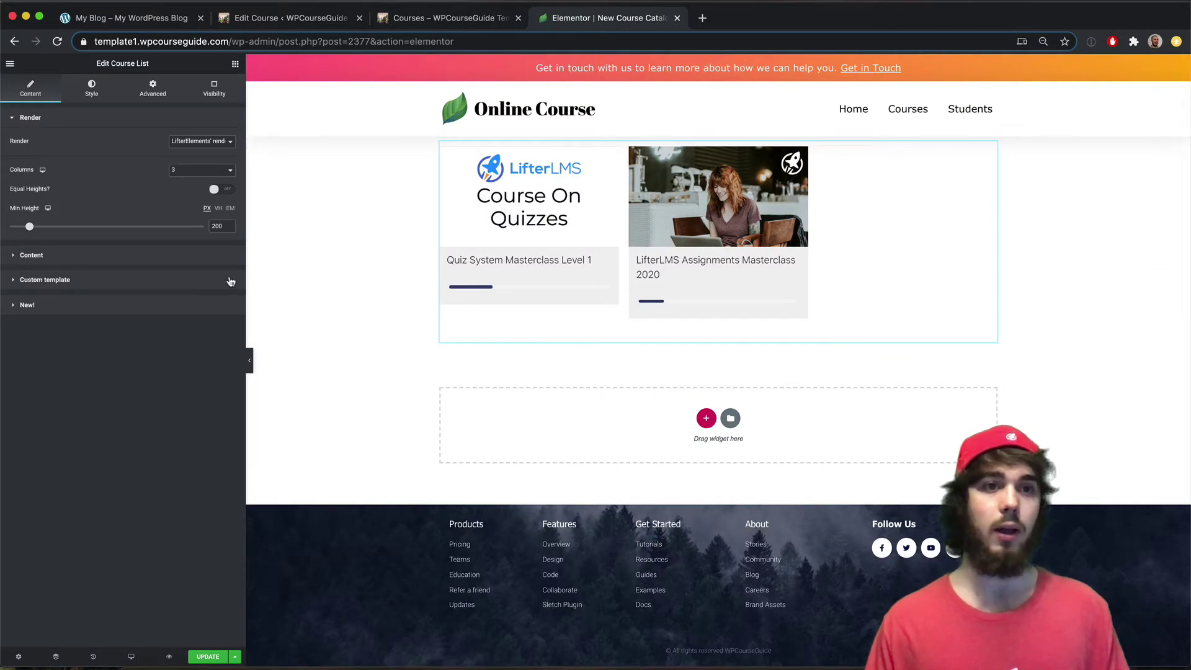
{"action": "left_click", "coordinate": [43, 278]}
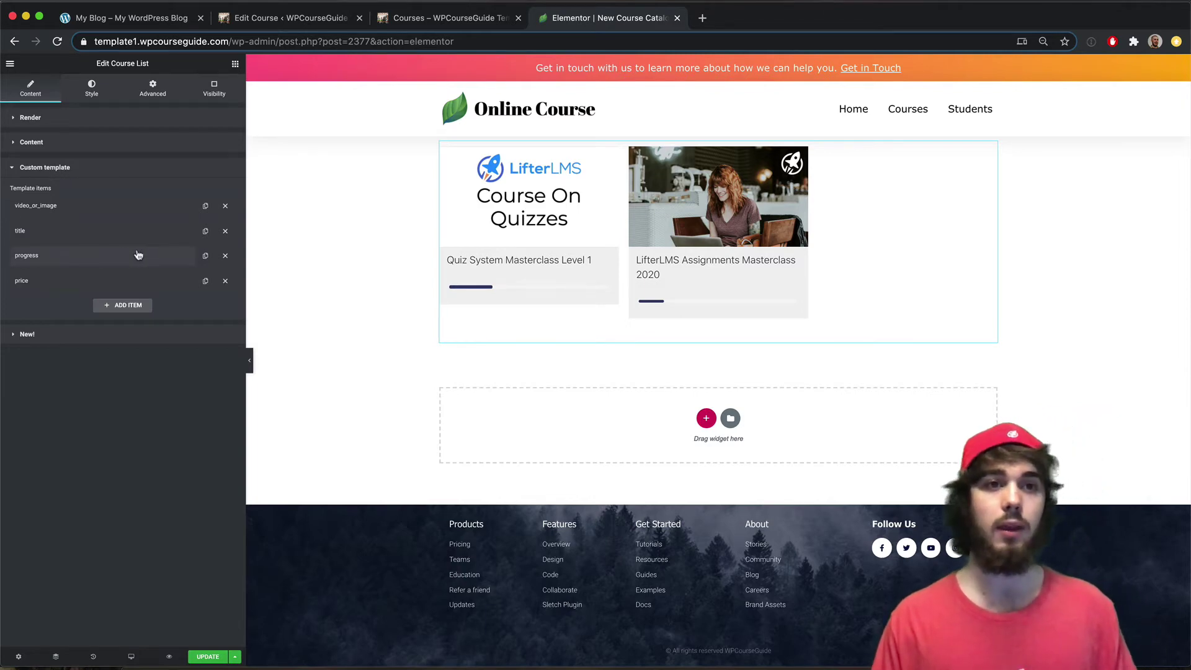
- Set the browser zoom to 100%
{"action": "left_click", "coordinate": [1176, 41]}
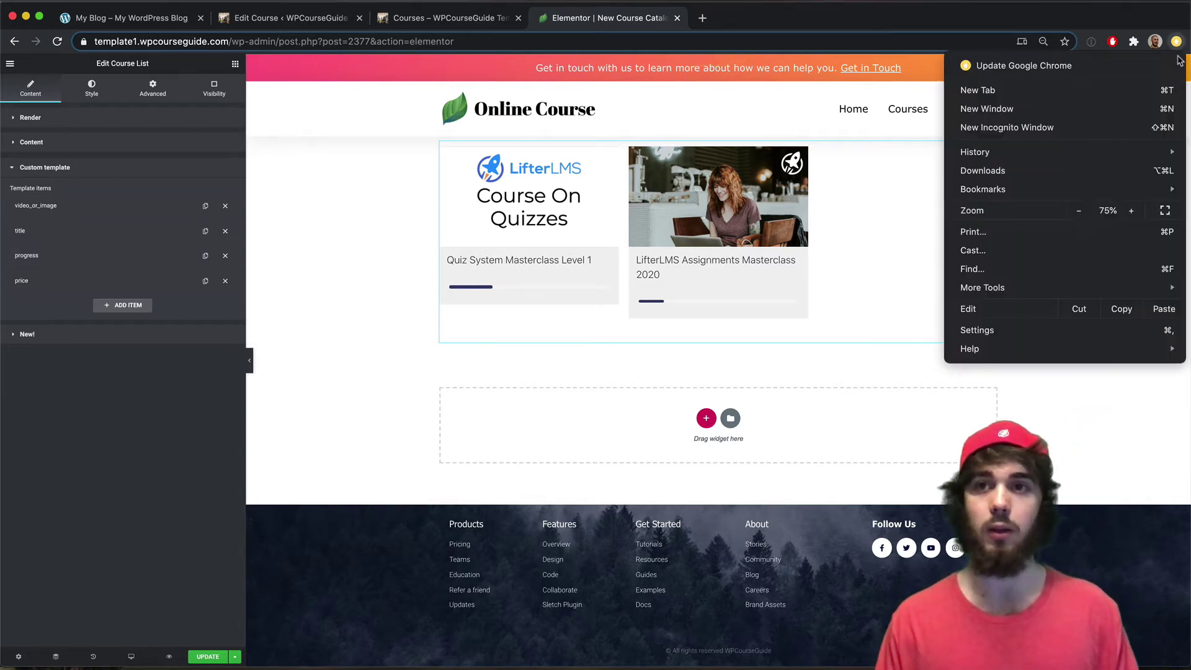
{"action": "left_click", "coordinate": [1134, 210]}
{"action": "left_click", "coordinate": [1134, 211]}
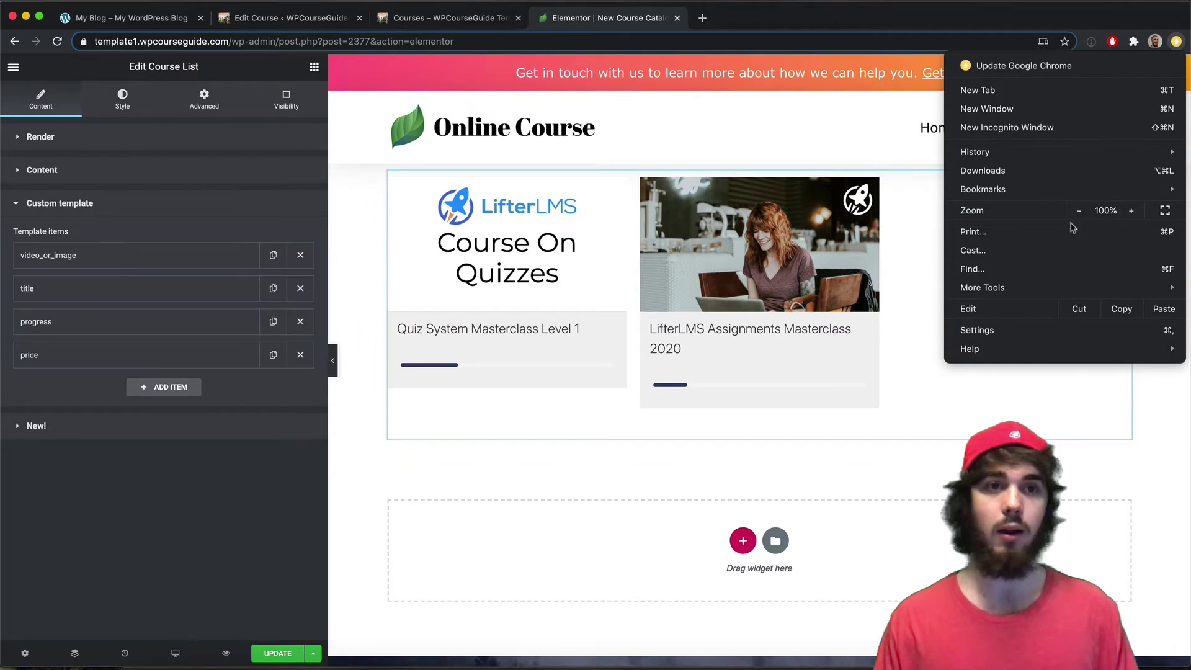
{"action": "left_click", "coordinate": [427, 341]}
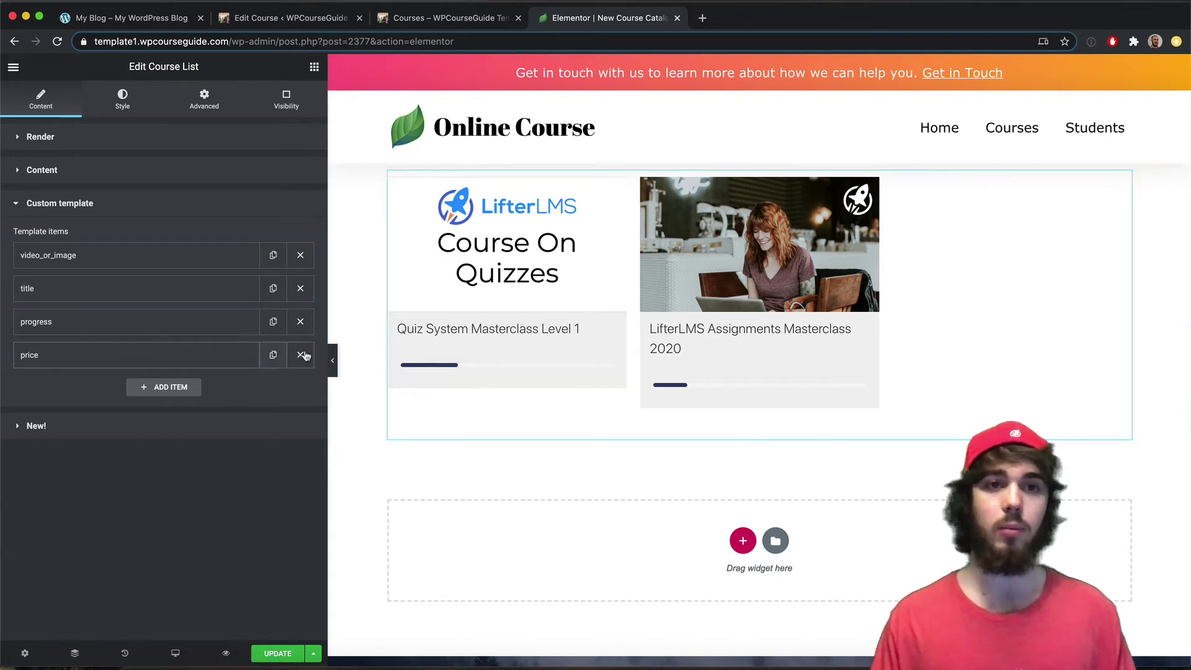
- Add a fifth template item as Excerpt, then change its element type to Custom text
{"action": "left_click", "coordinate": [176, 387]}
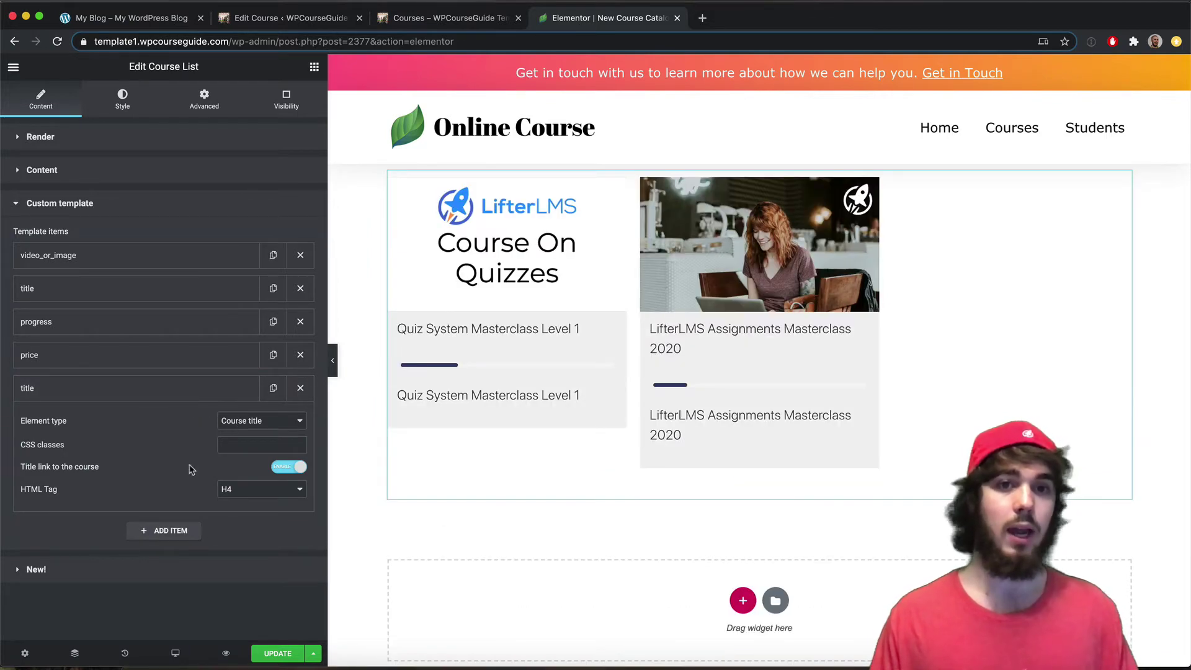
{"action": "left_click", "coordinate": [239, 421]}
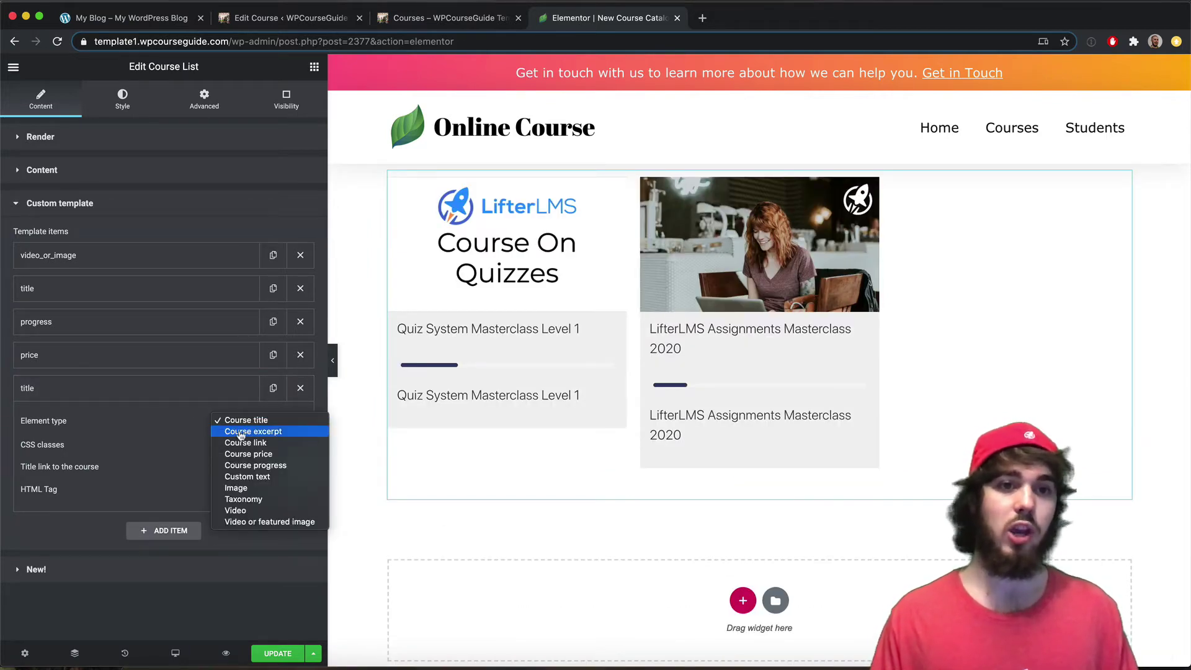
{"action": "left_click", "coordinate": [241, 431]}
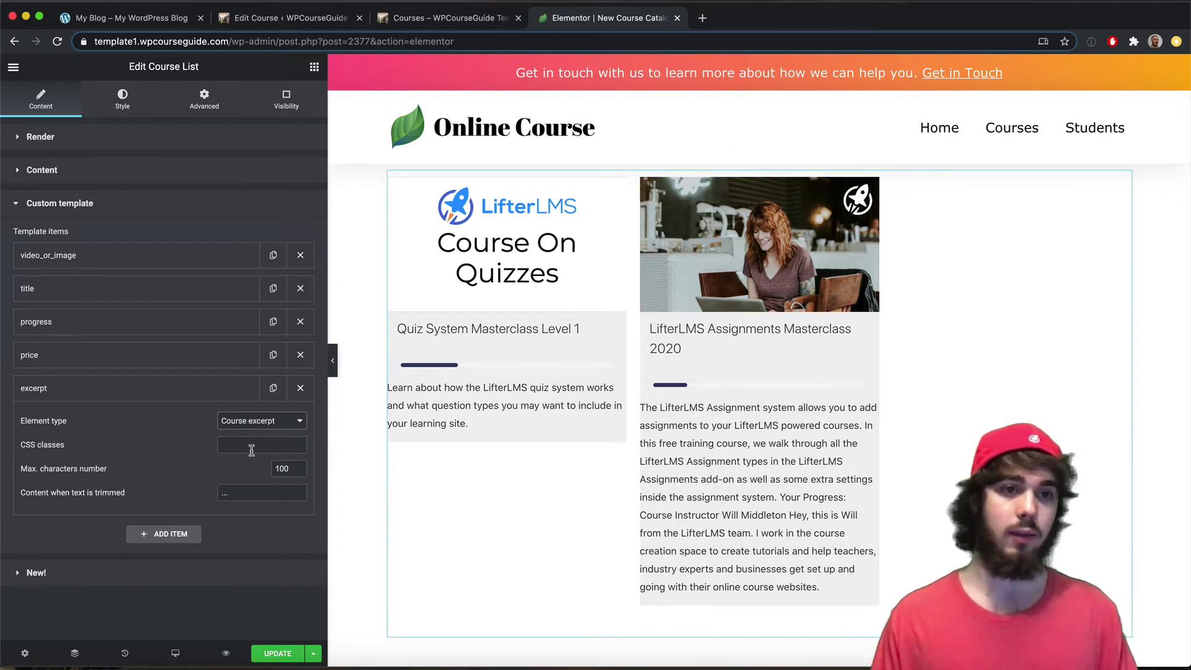
{"action": "left_click", "coordinate": [249, 425]}
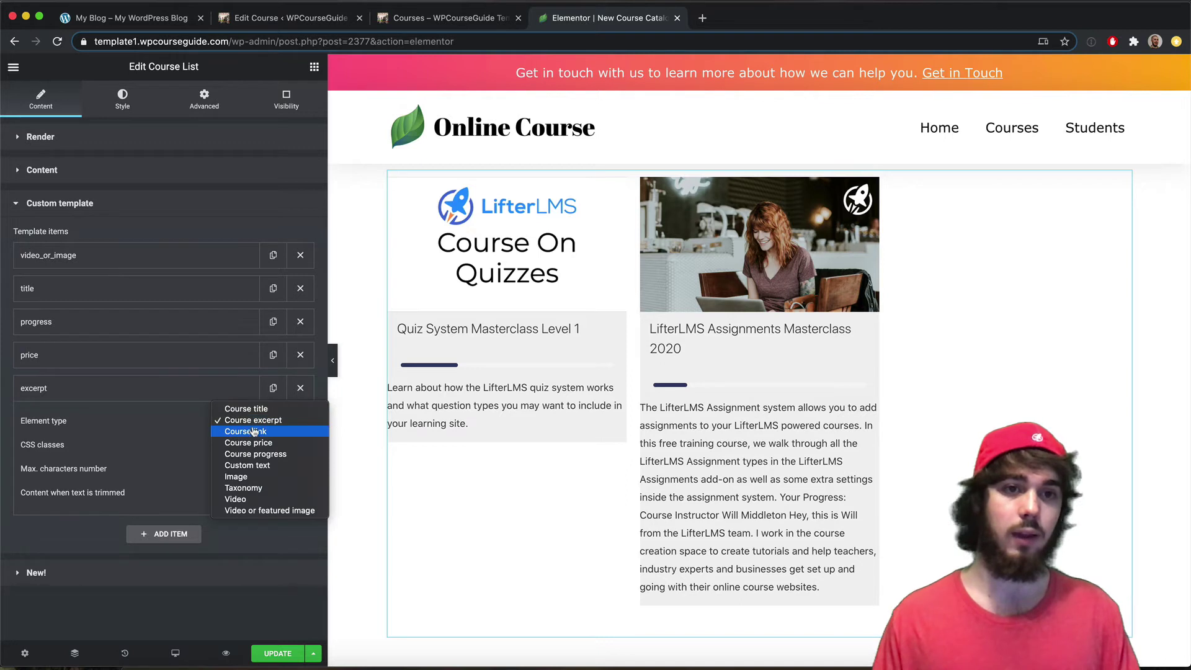
{"action": "left_click", "coordinate": [290, 466]}
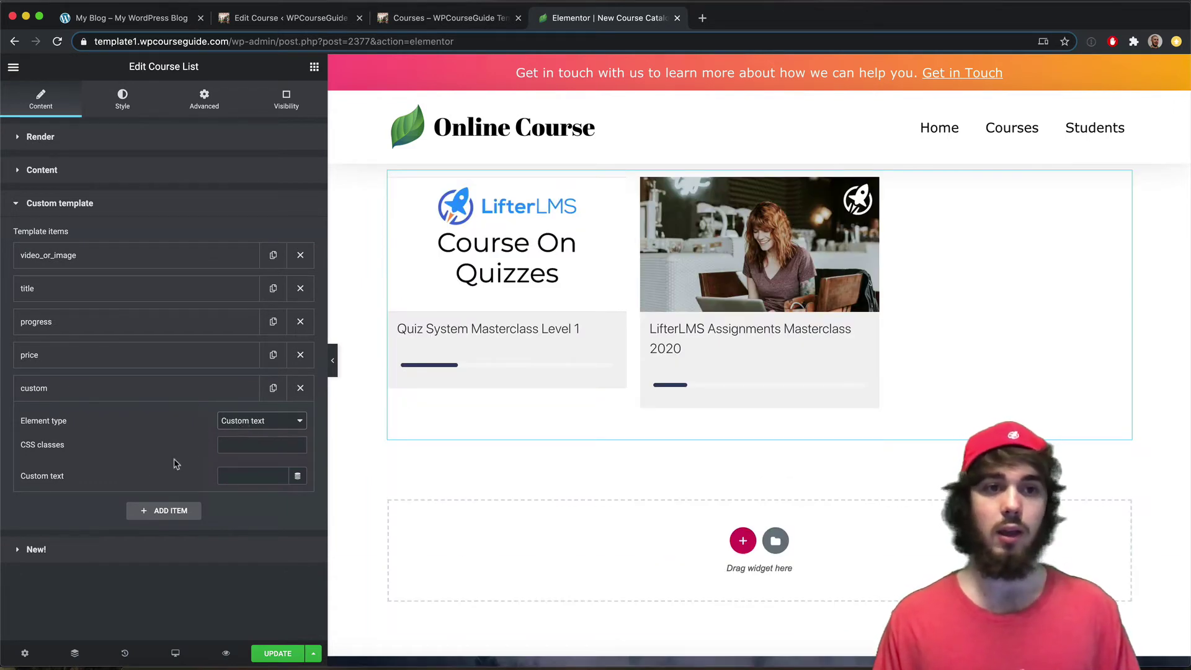
- Enter 'hel' as the custom text and browse the available Dynamic Tags
{"action": "left_click_drag", "start_coordinate": [30, 476], "coordinate": [99, 476]}
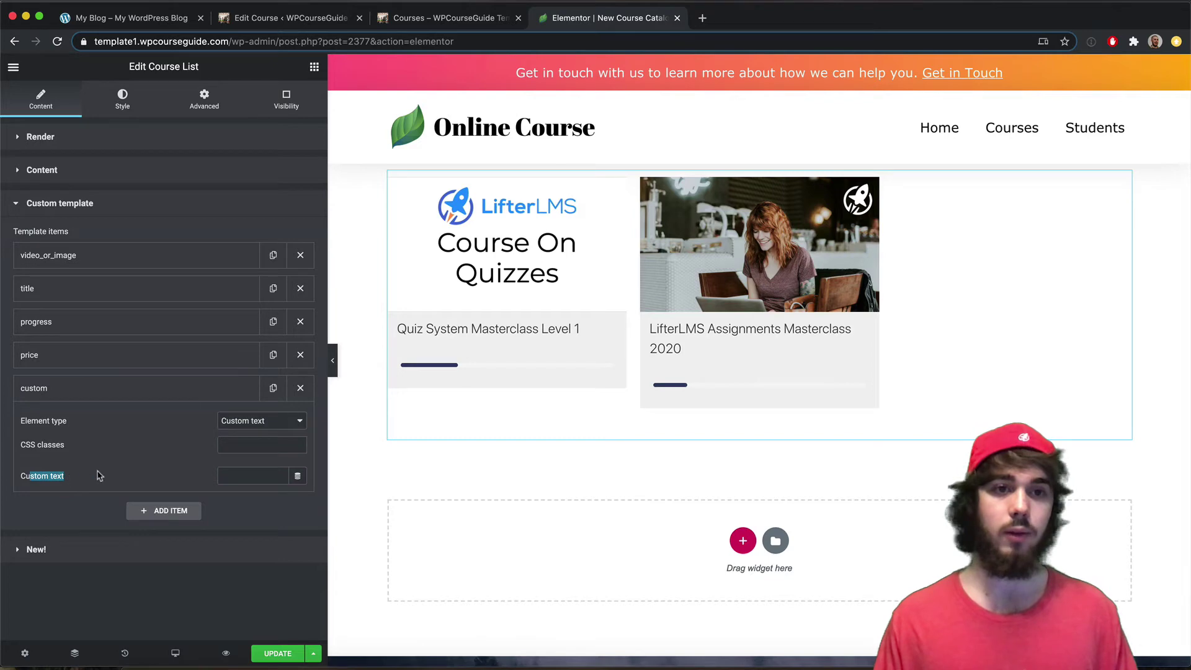
{"action": "left_click", "coordinate": [241, 475]}
{"action": "type", "text": "hello"}
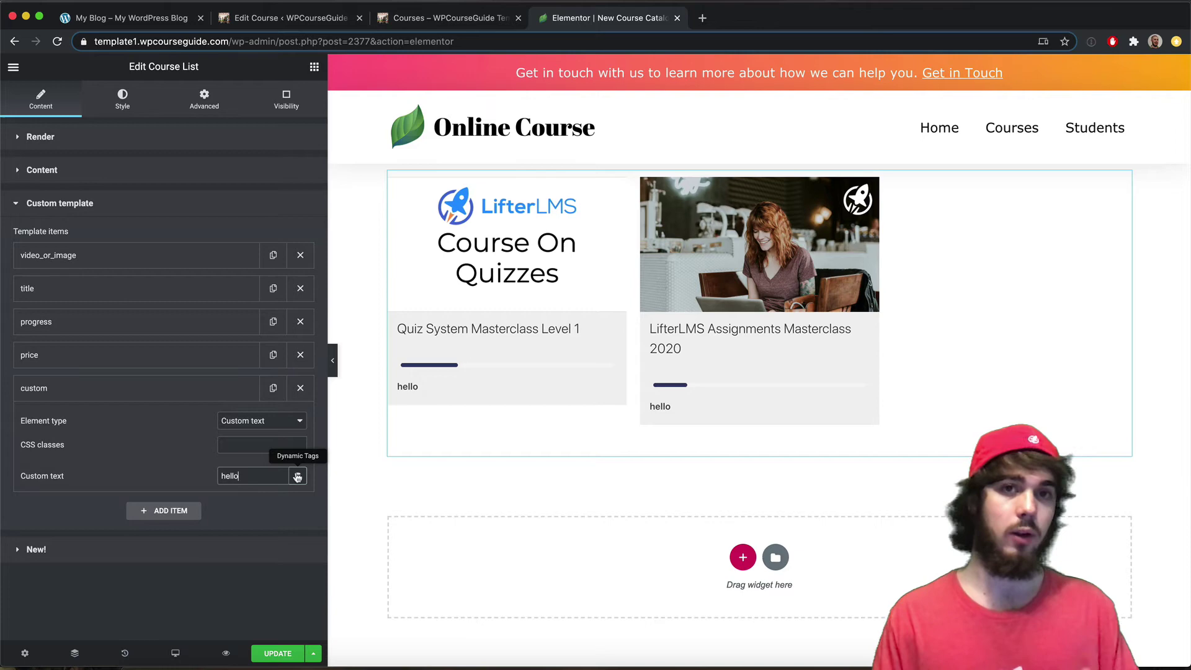
{"action": "left_click", "coordinate": [298, 476]}
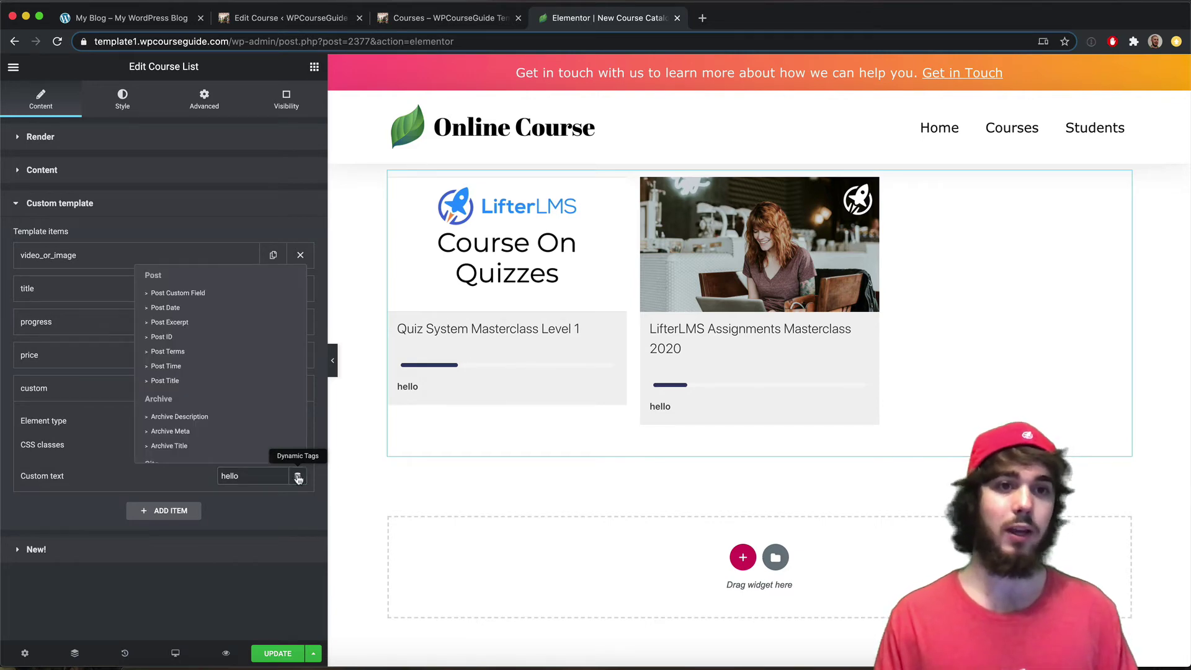
{"action": "scroll", "coordinate": [189, 365], "scroll_direction": "down", "scroll_amount": 3}
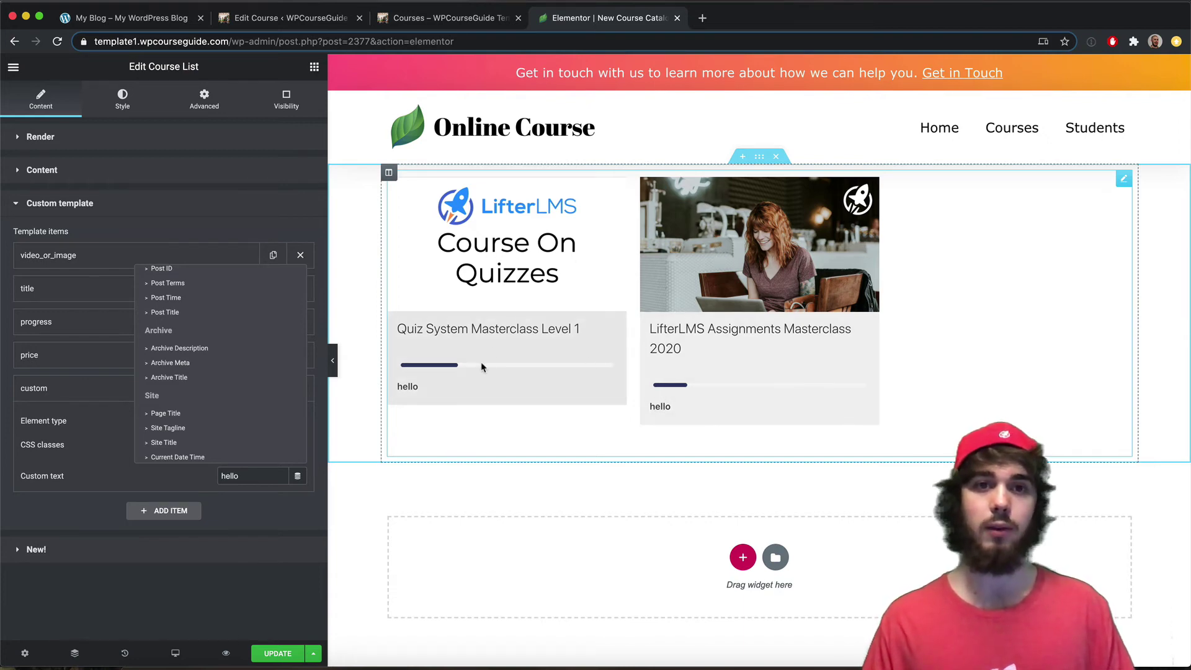
{"action": "scroll", "coordinate": [208, 412], "scroll_direction": "down", "scroll_amount": 3}
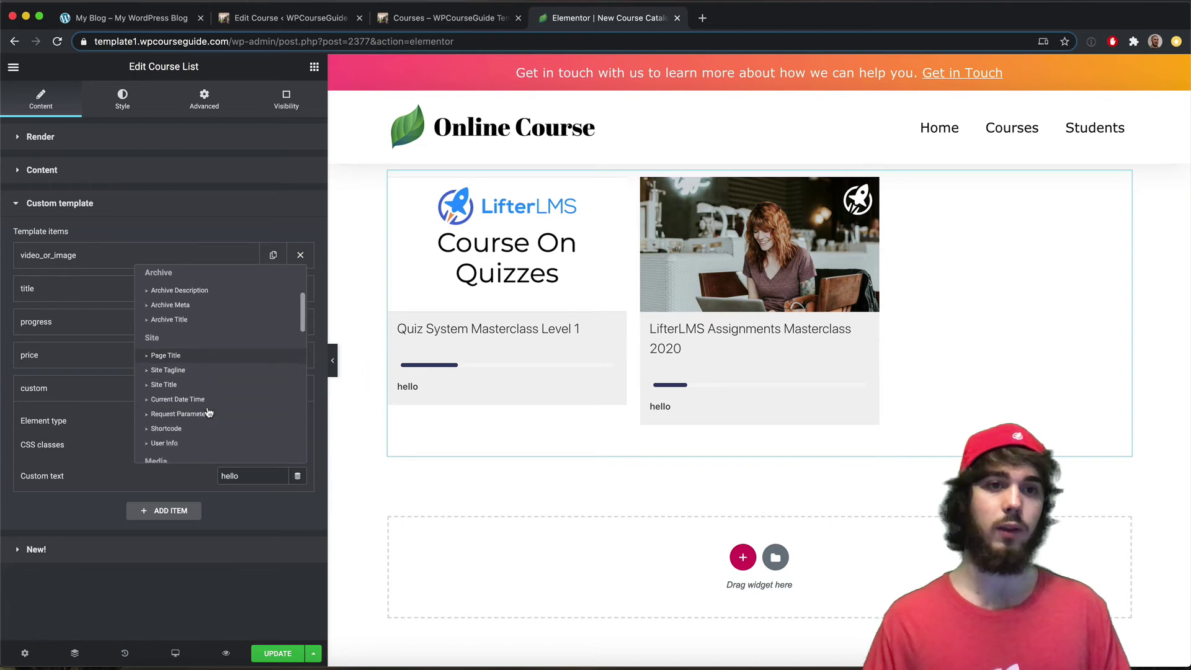
{"action": "left_click", "coordinate": [113, 460]}
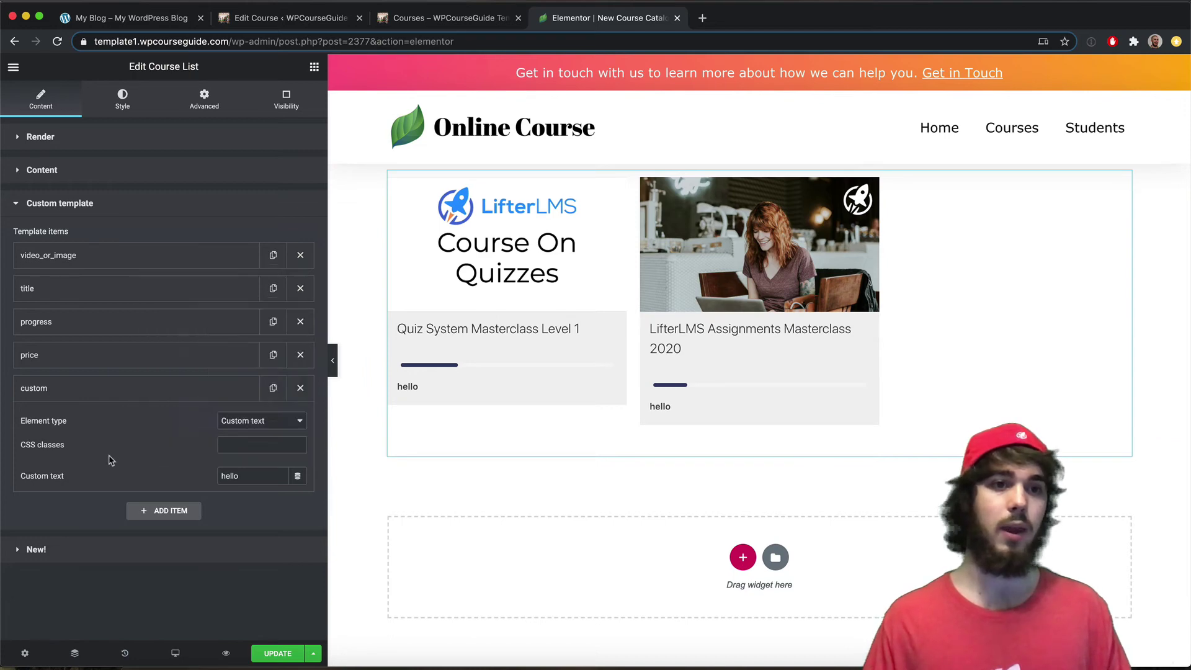
- Keep the item's type as Custom text, then delete that item from the template
{"action": "left_click", "coordinate": [245, 423]}
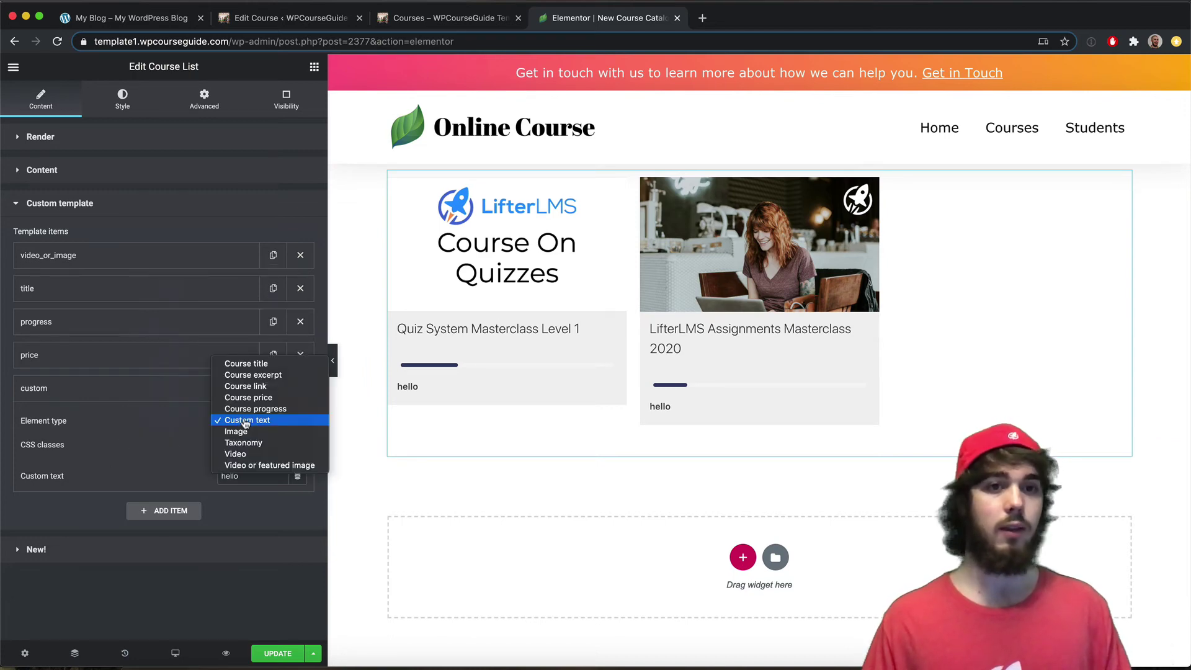
{"action": "left_click", "coordinate": [193, 424]}
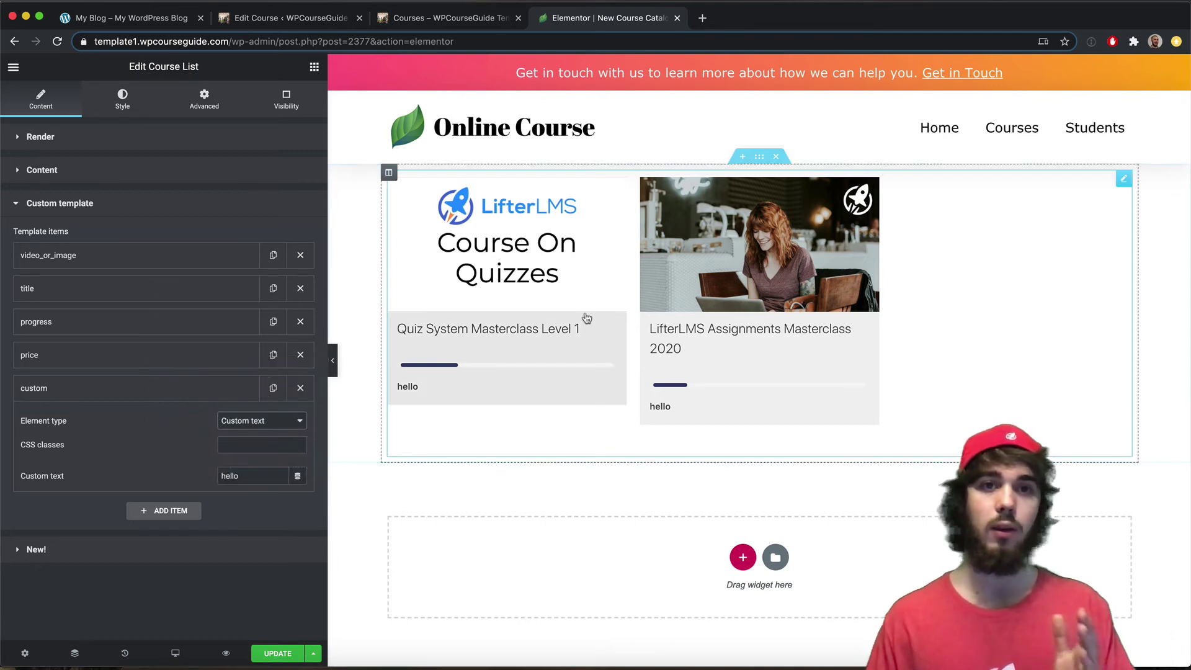
{"action": "left_click", "coordinate": [301, 387]}
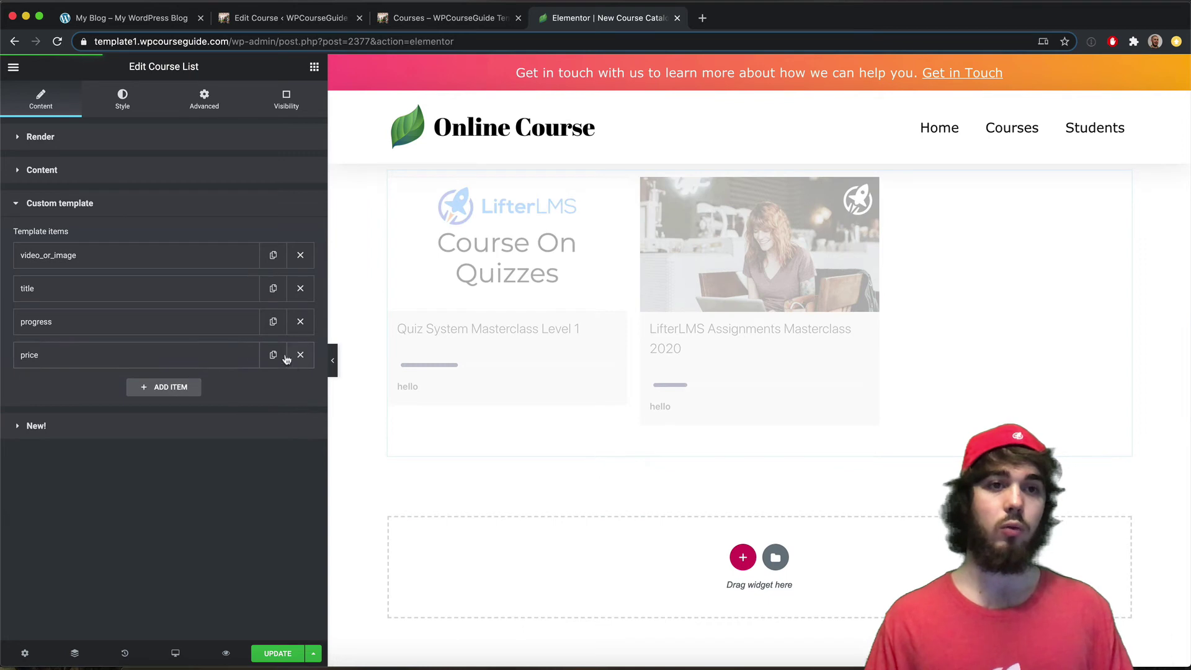
- Collapse Custom template and set the Style tab's item background colour to #CCCCCC
{"action": "left_click", "coordinate": [59, 209]}
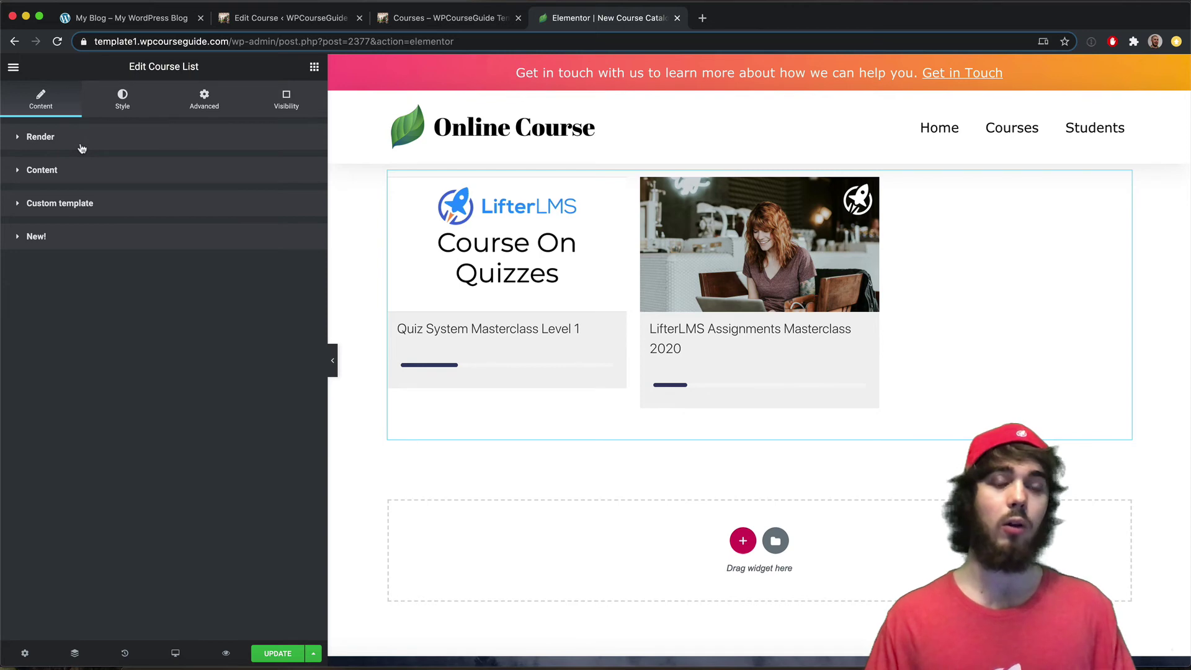
{"action": "left_click", "coordinate": [120, 112]}
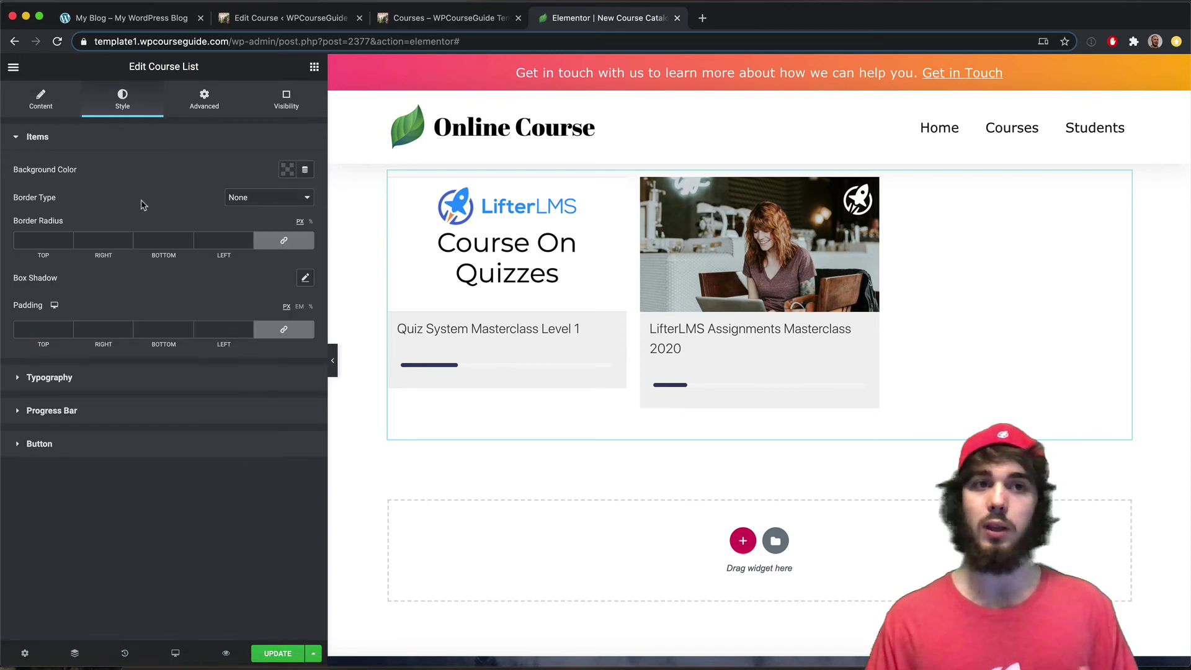
{"action": "left_click", "coordinate": [287, 169]}
{"action": "left_click", "coordinate": [284, 263]}
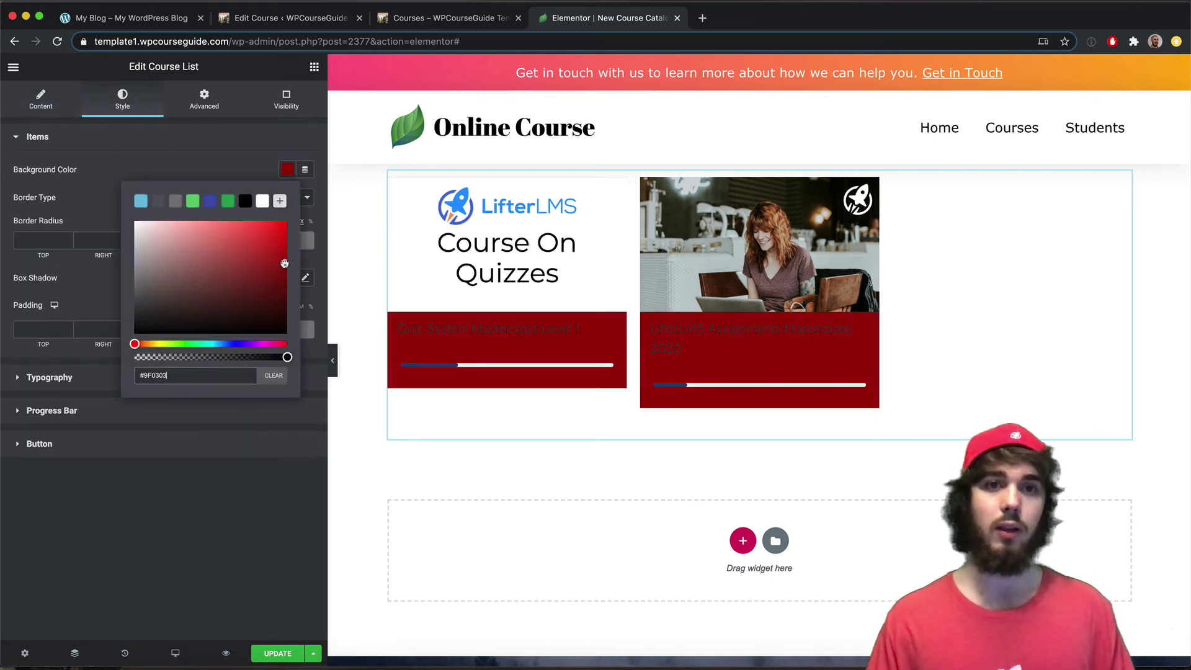
{"action": "left_click_drag", "start_coordinate": [284, 263], "coordinate": [132, 247]}
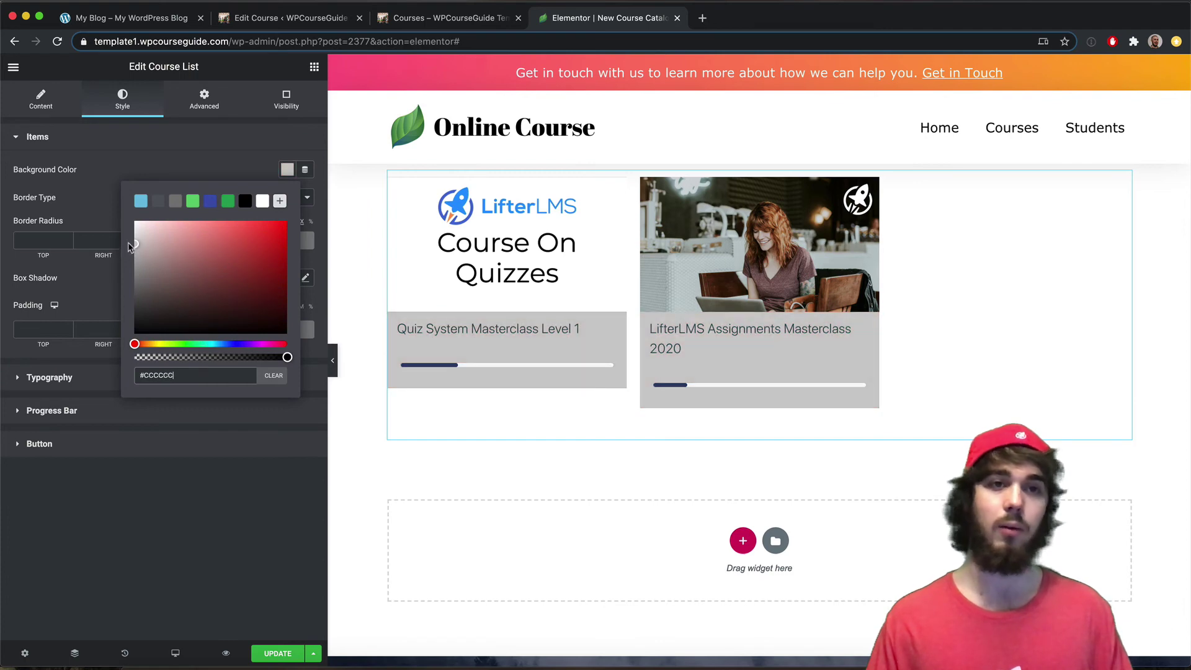
{"action": "left_click", "coordinate": [96, 210]}
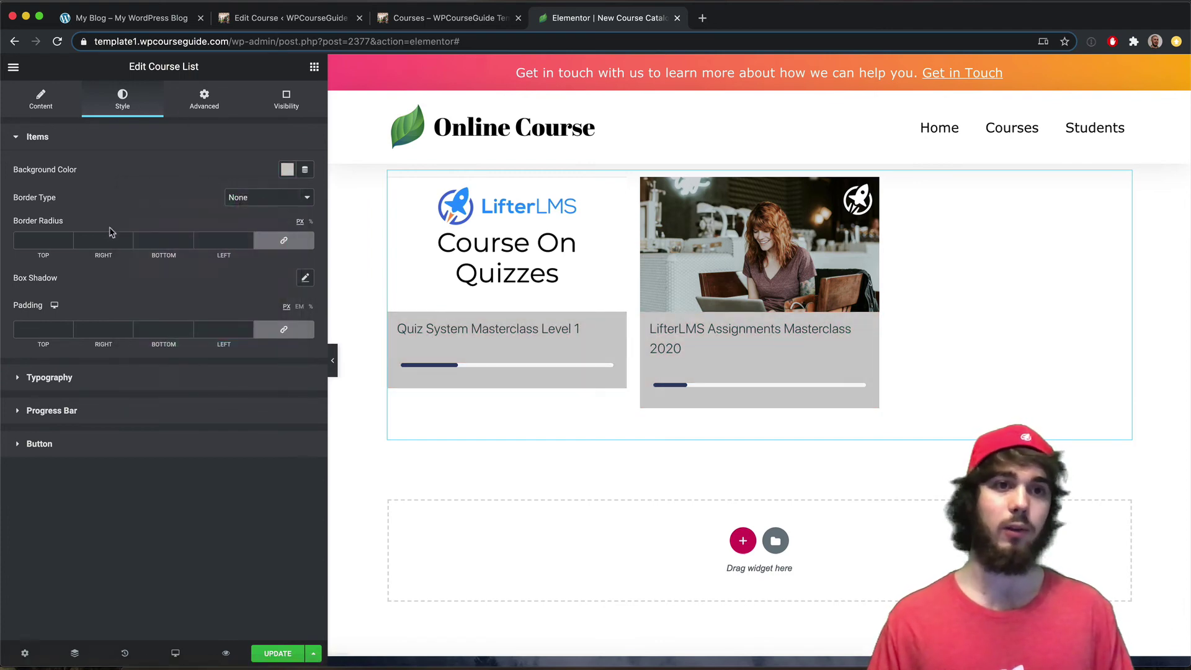